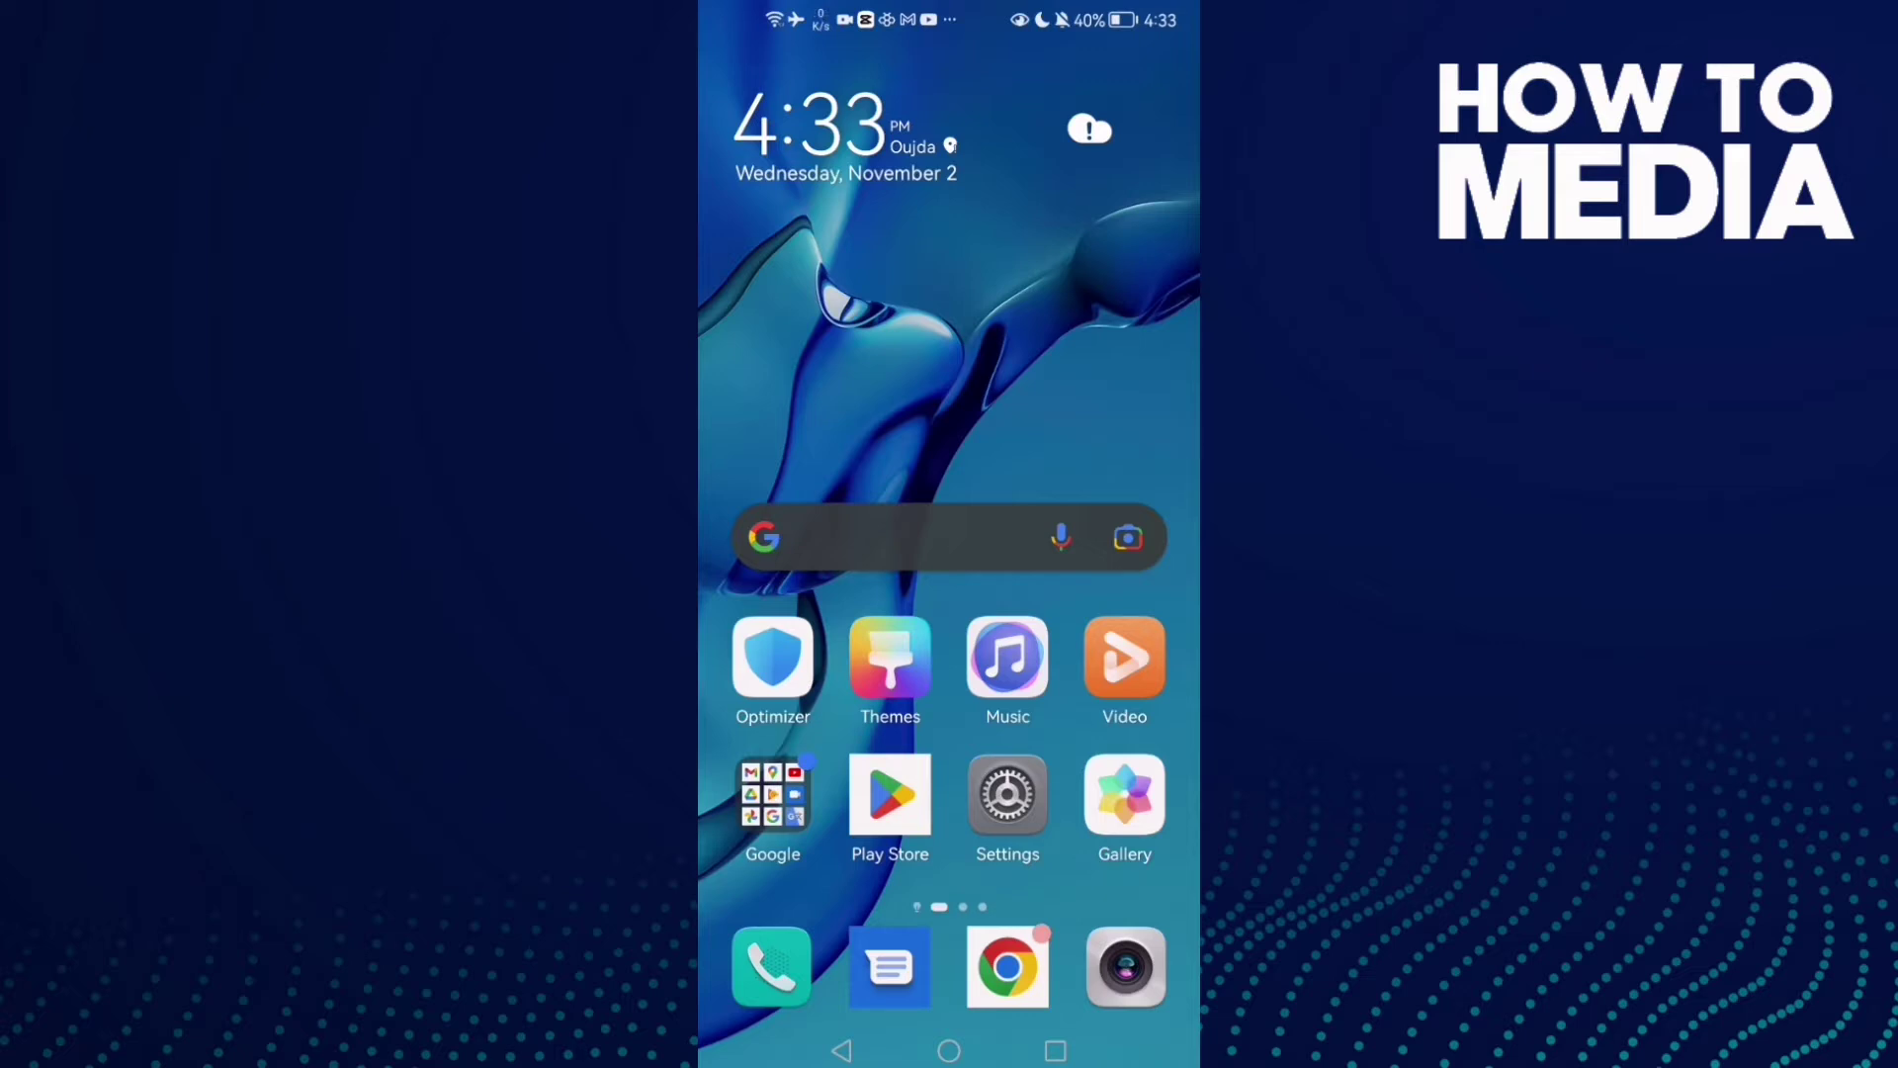
# Step: Force-stop Spotify from its app info page in Settings > Apps
pyautogui.moveTo(1099, 371)
pyautogui.mouseDown()
pyautogui.moveTo(827, 286)
pyautogui.moveTo(1128, 296)
pyautogui.mouseUp()
pyautogui.click(1010, 809)
pyautogui.click(1022, 506)
pyautogui.click(970, 165)
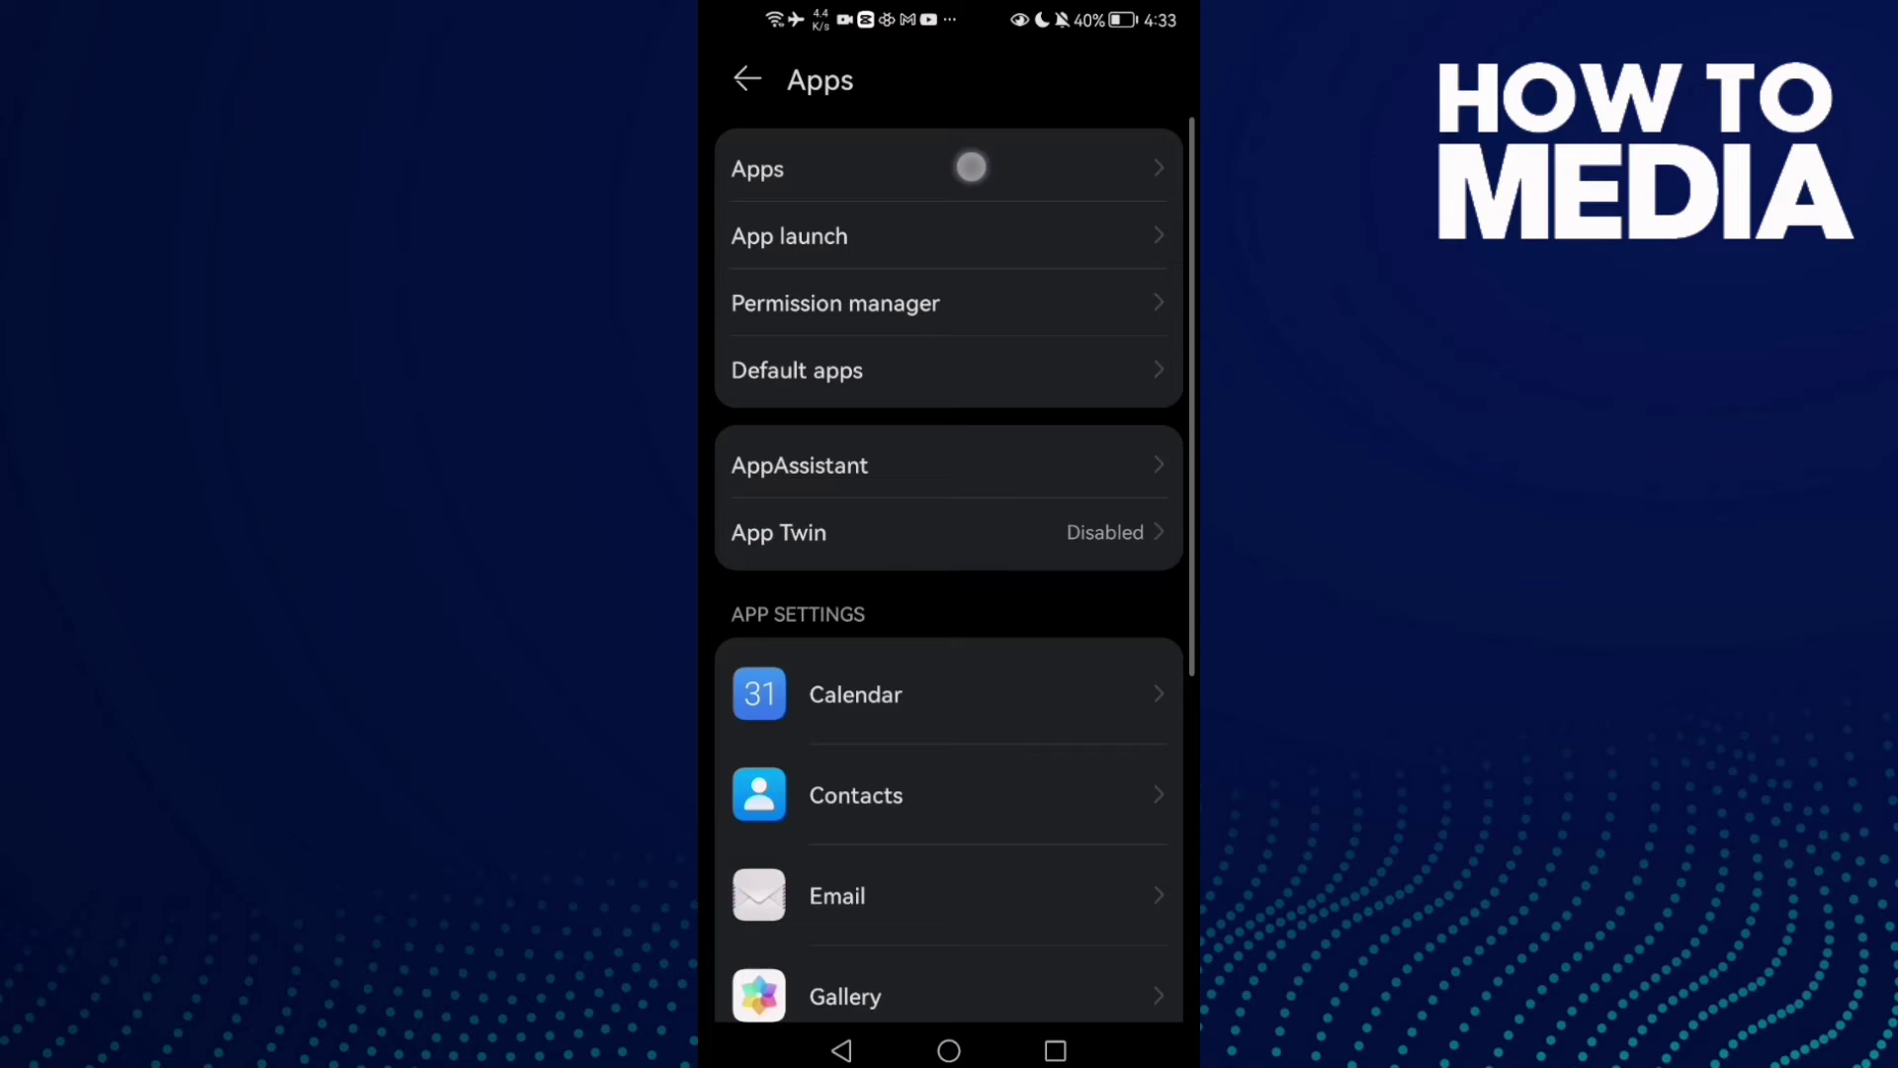
pyautogui.click(1105, 485)
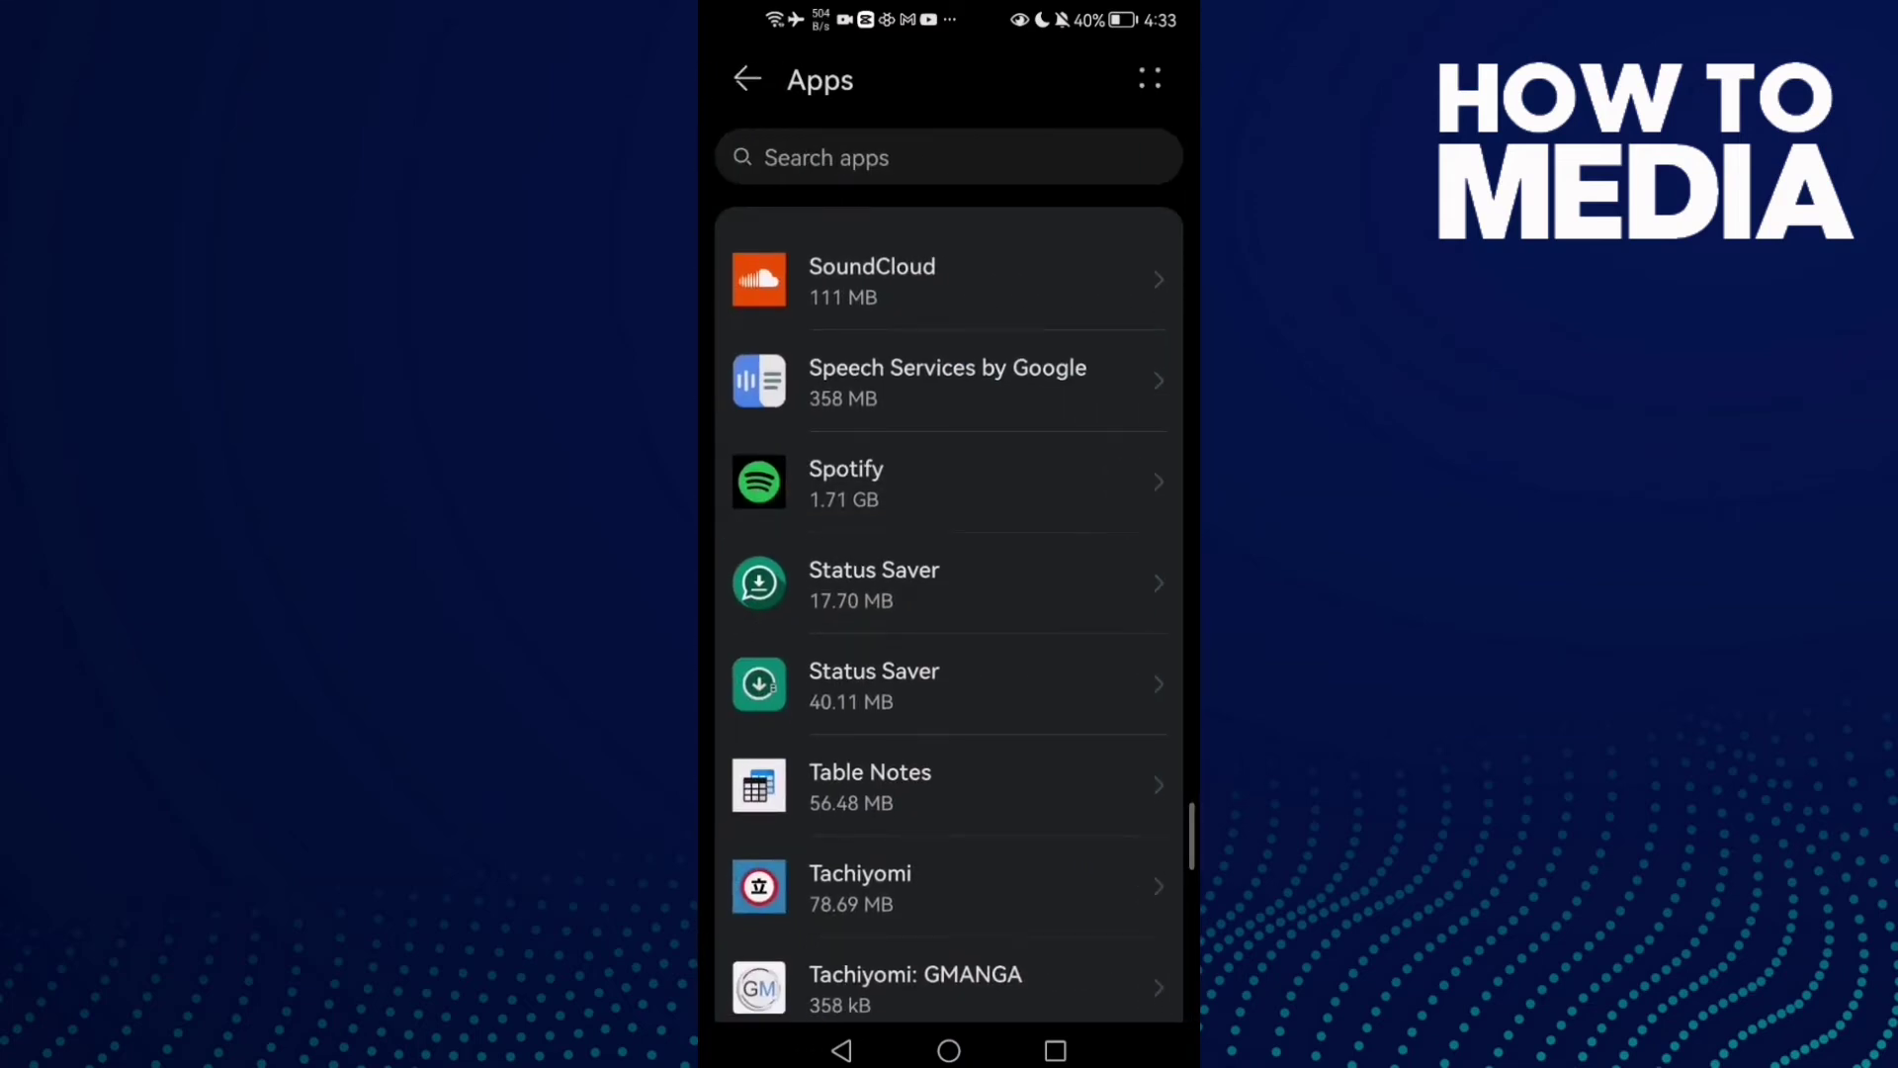
pyautogui.click(1082, 287)
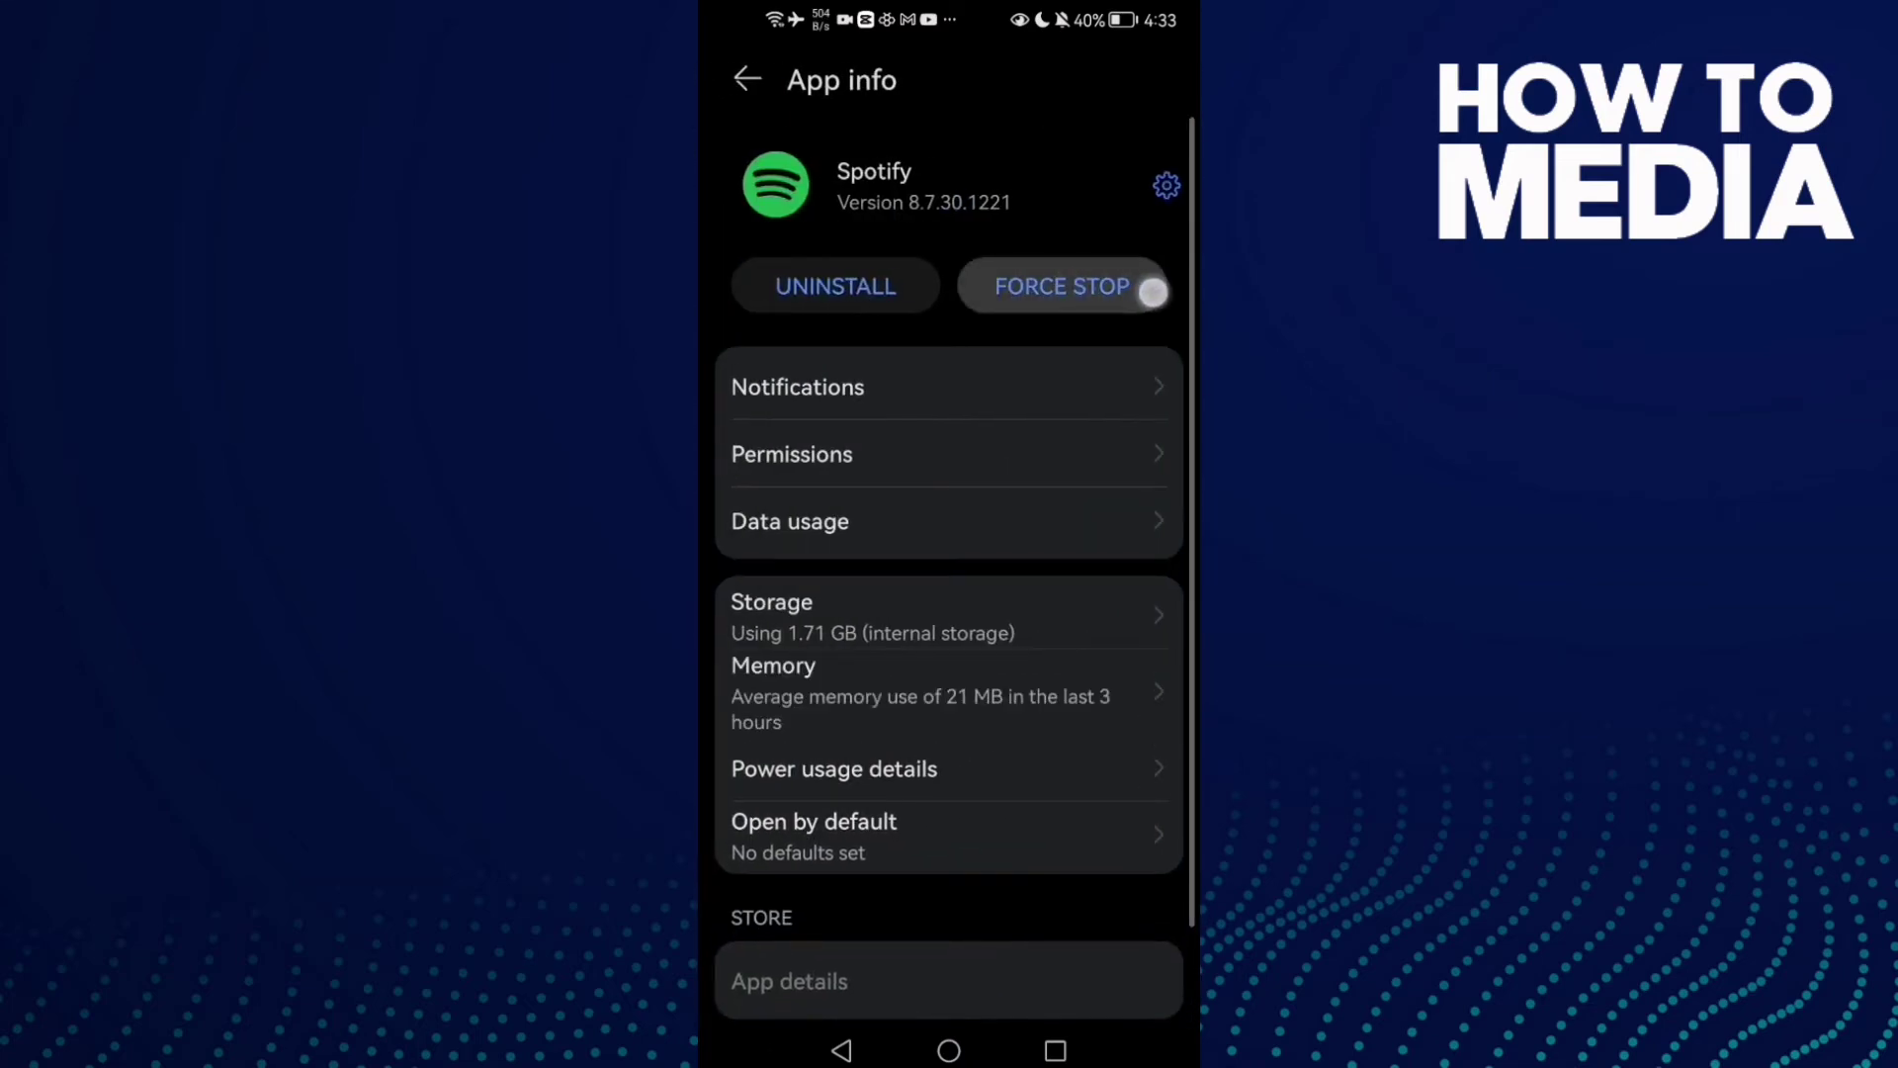
pyautogui.click(1058, 951)
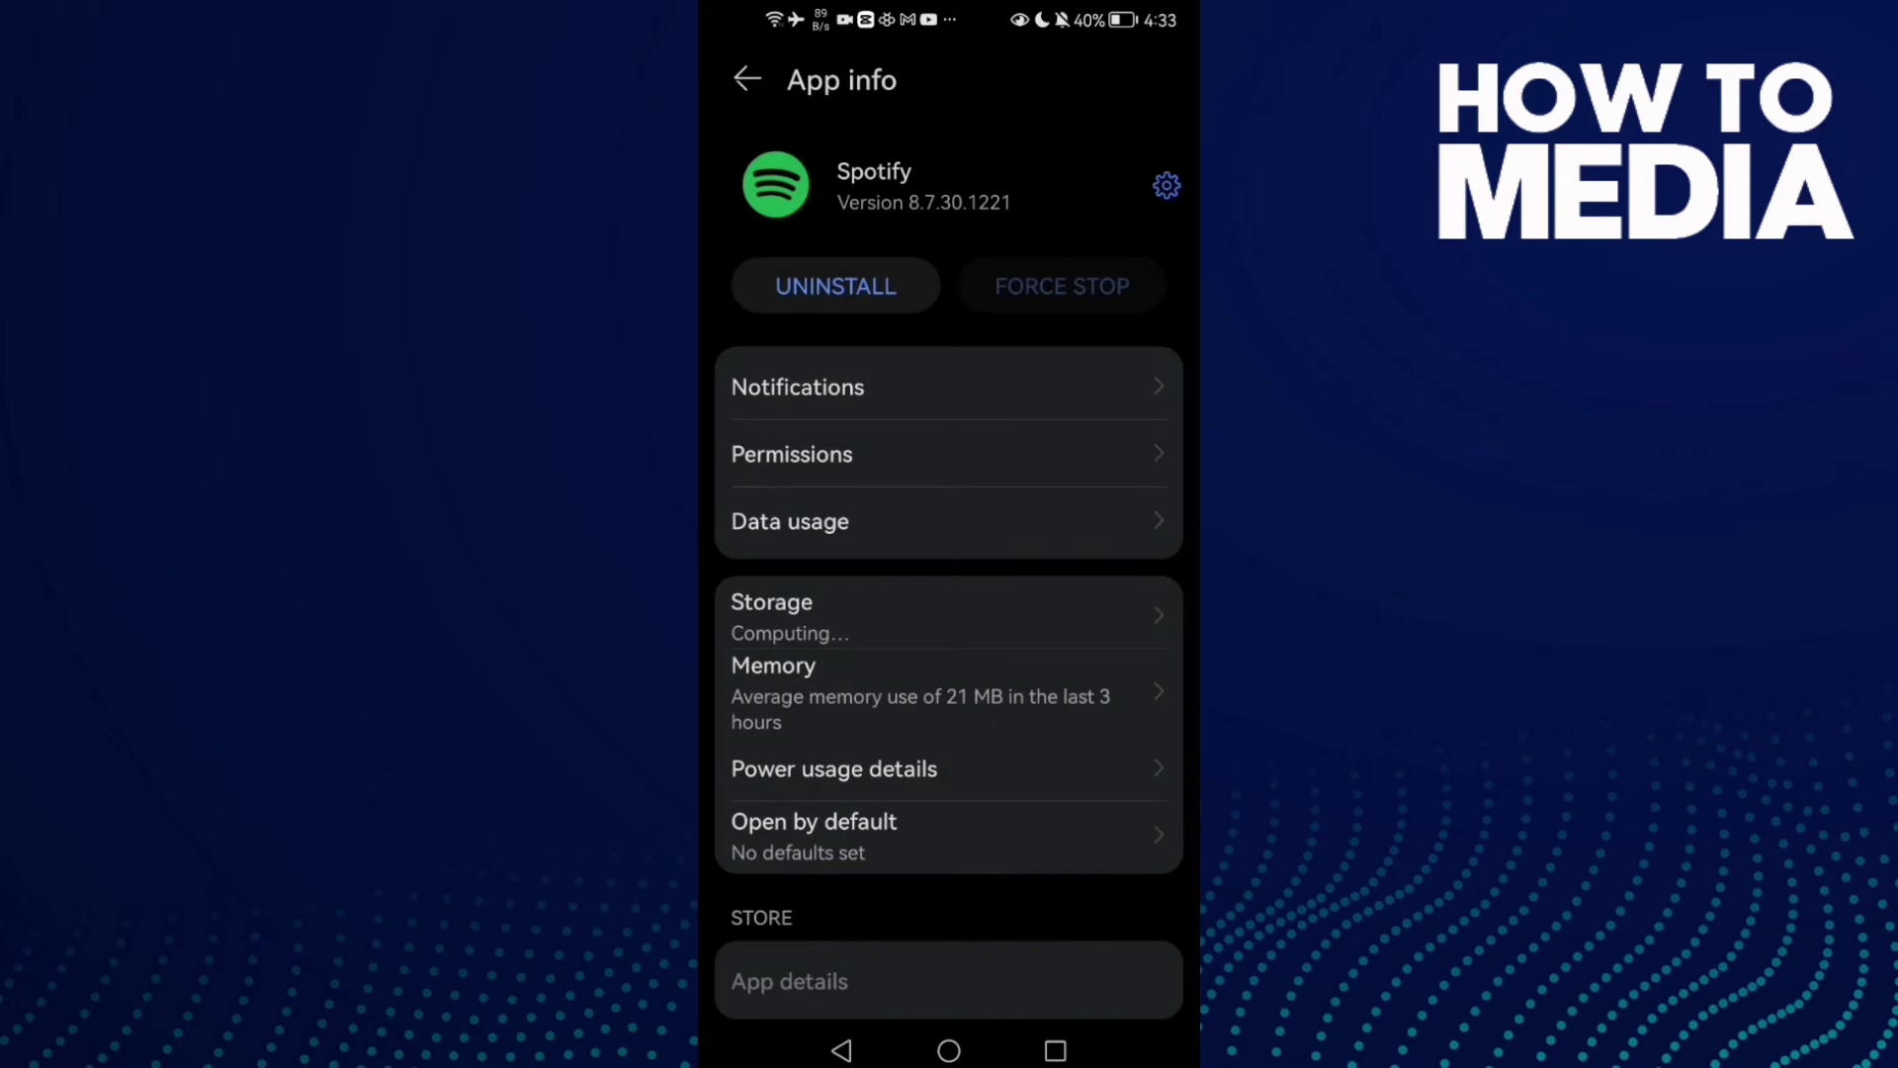
pyautogui.moveTo(1044, 575); pyautogui.dragTo(1066, 490)
# Step: Clear Spotify's storage cache to 0 B and return to its app info
pyautogui.click(890, 522)
pyautogui.click(890, 772)
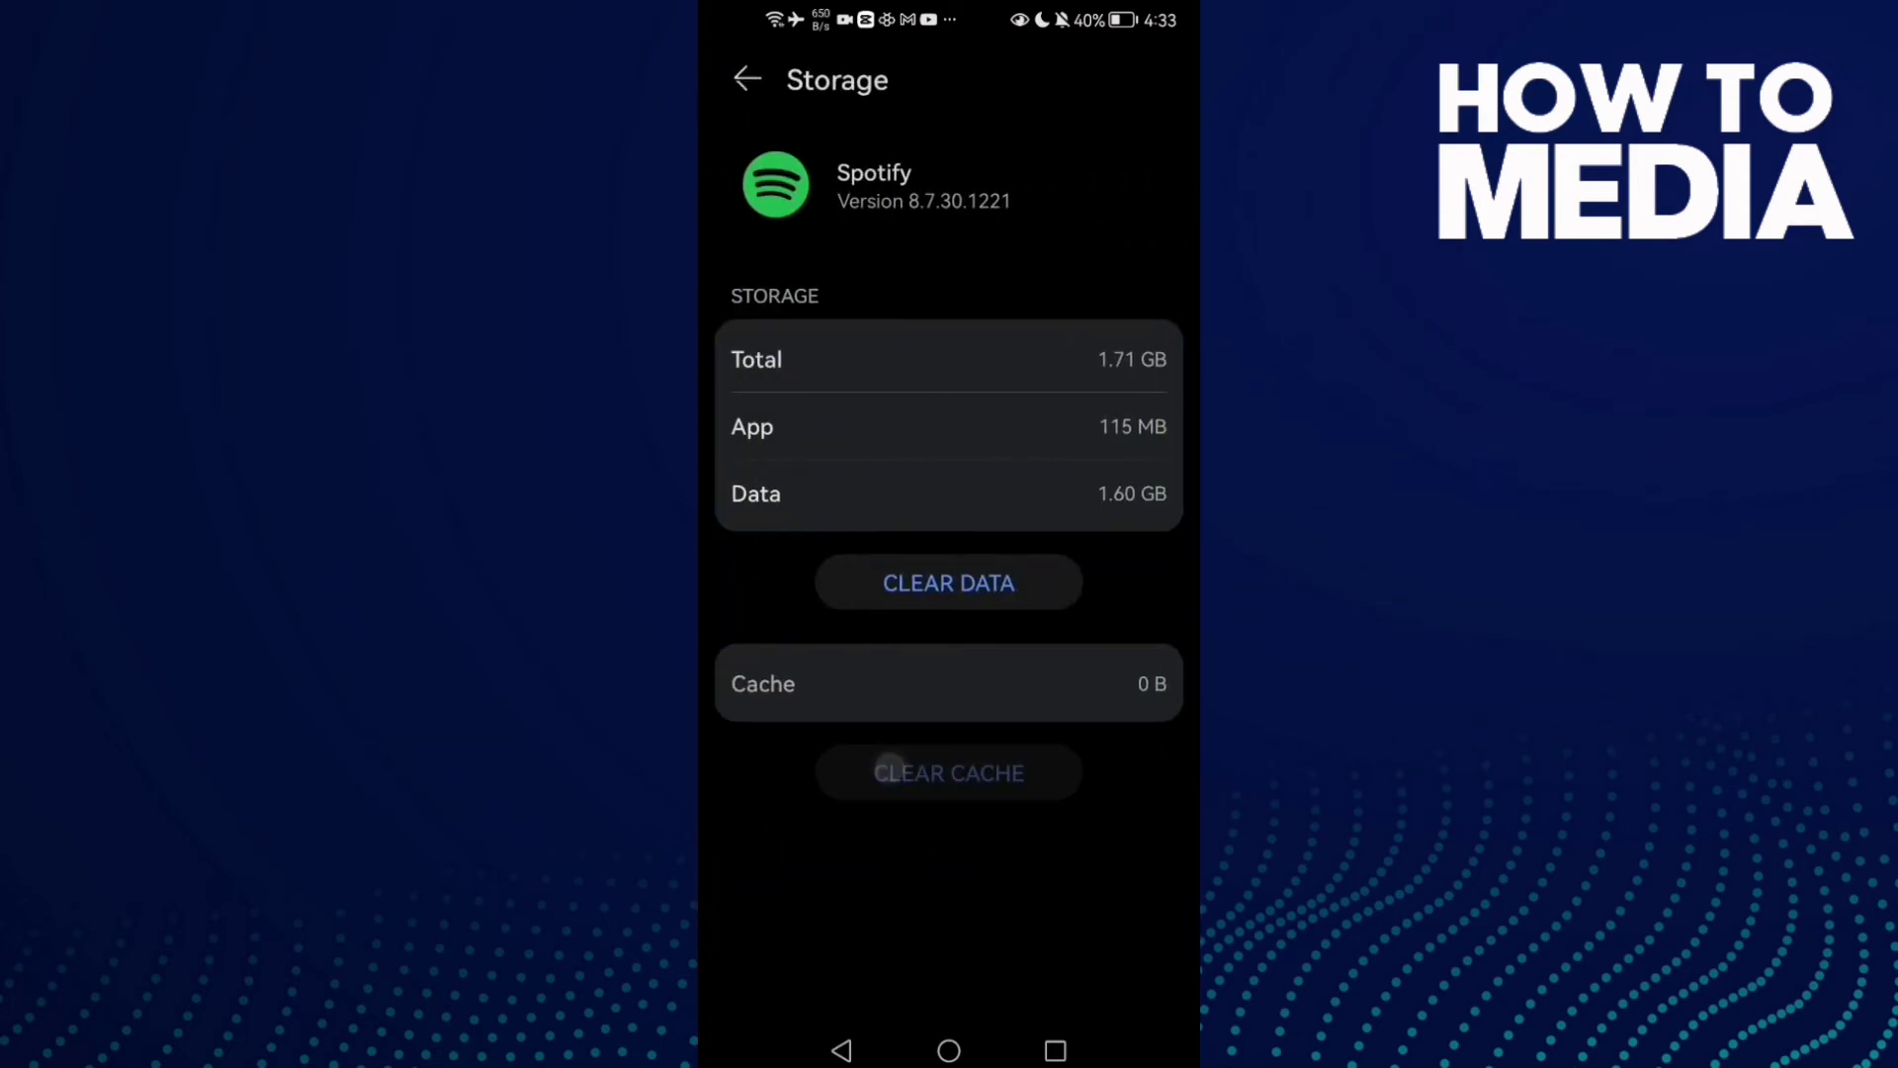
pyautogui.press('Escape')
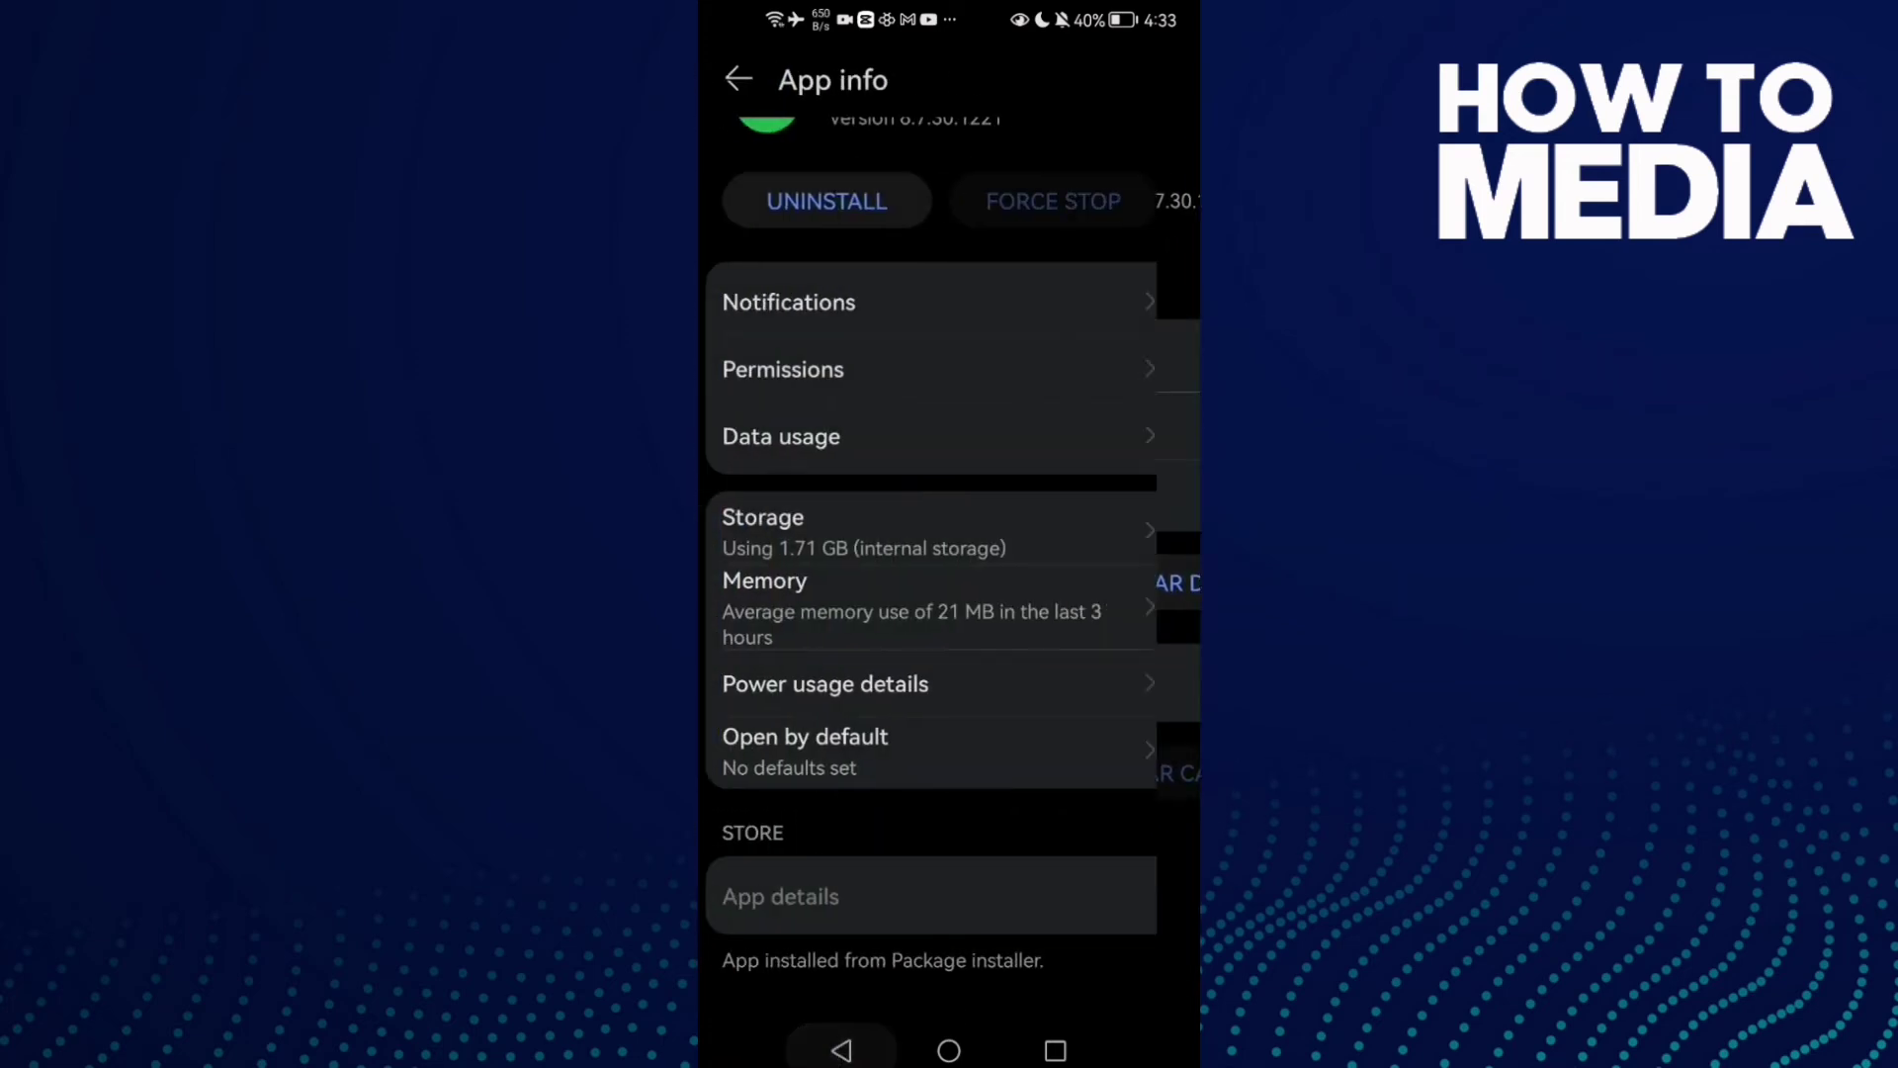
# Step: Look over Spotify's permissions, then relaunch Spotify from the home screen
pyautogui.click(975, 441)
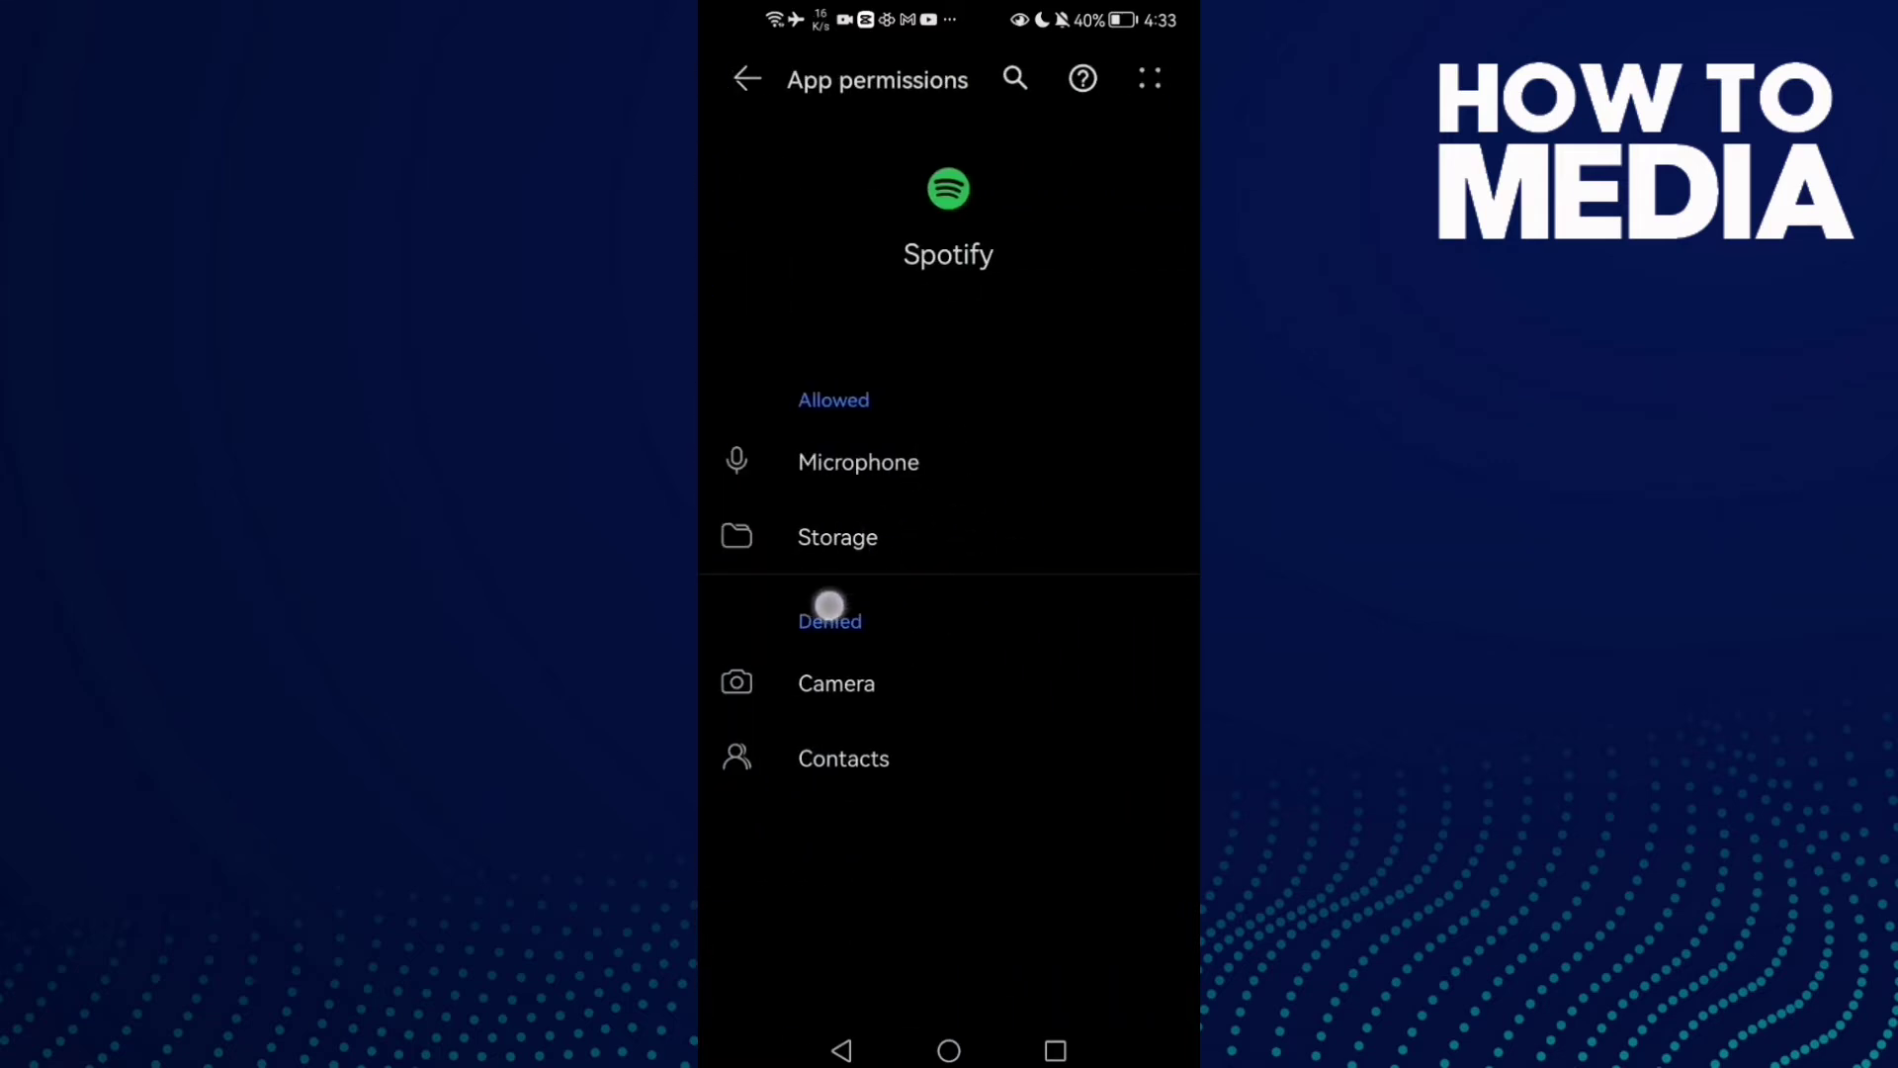
pyautogui.click(842, 1050)
pyautogui.moveTo(1002, 457)
pyautogui.mouseDown()
pyautogui.moveTo(1022, 561)
pyautogui.moveTo(1063, 513)
pyautogui.moveTo(801, 539)
pyautogui.mouseUp()
pyautogui.click(950, 1051)
pyautogui.click(890, 517)
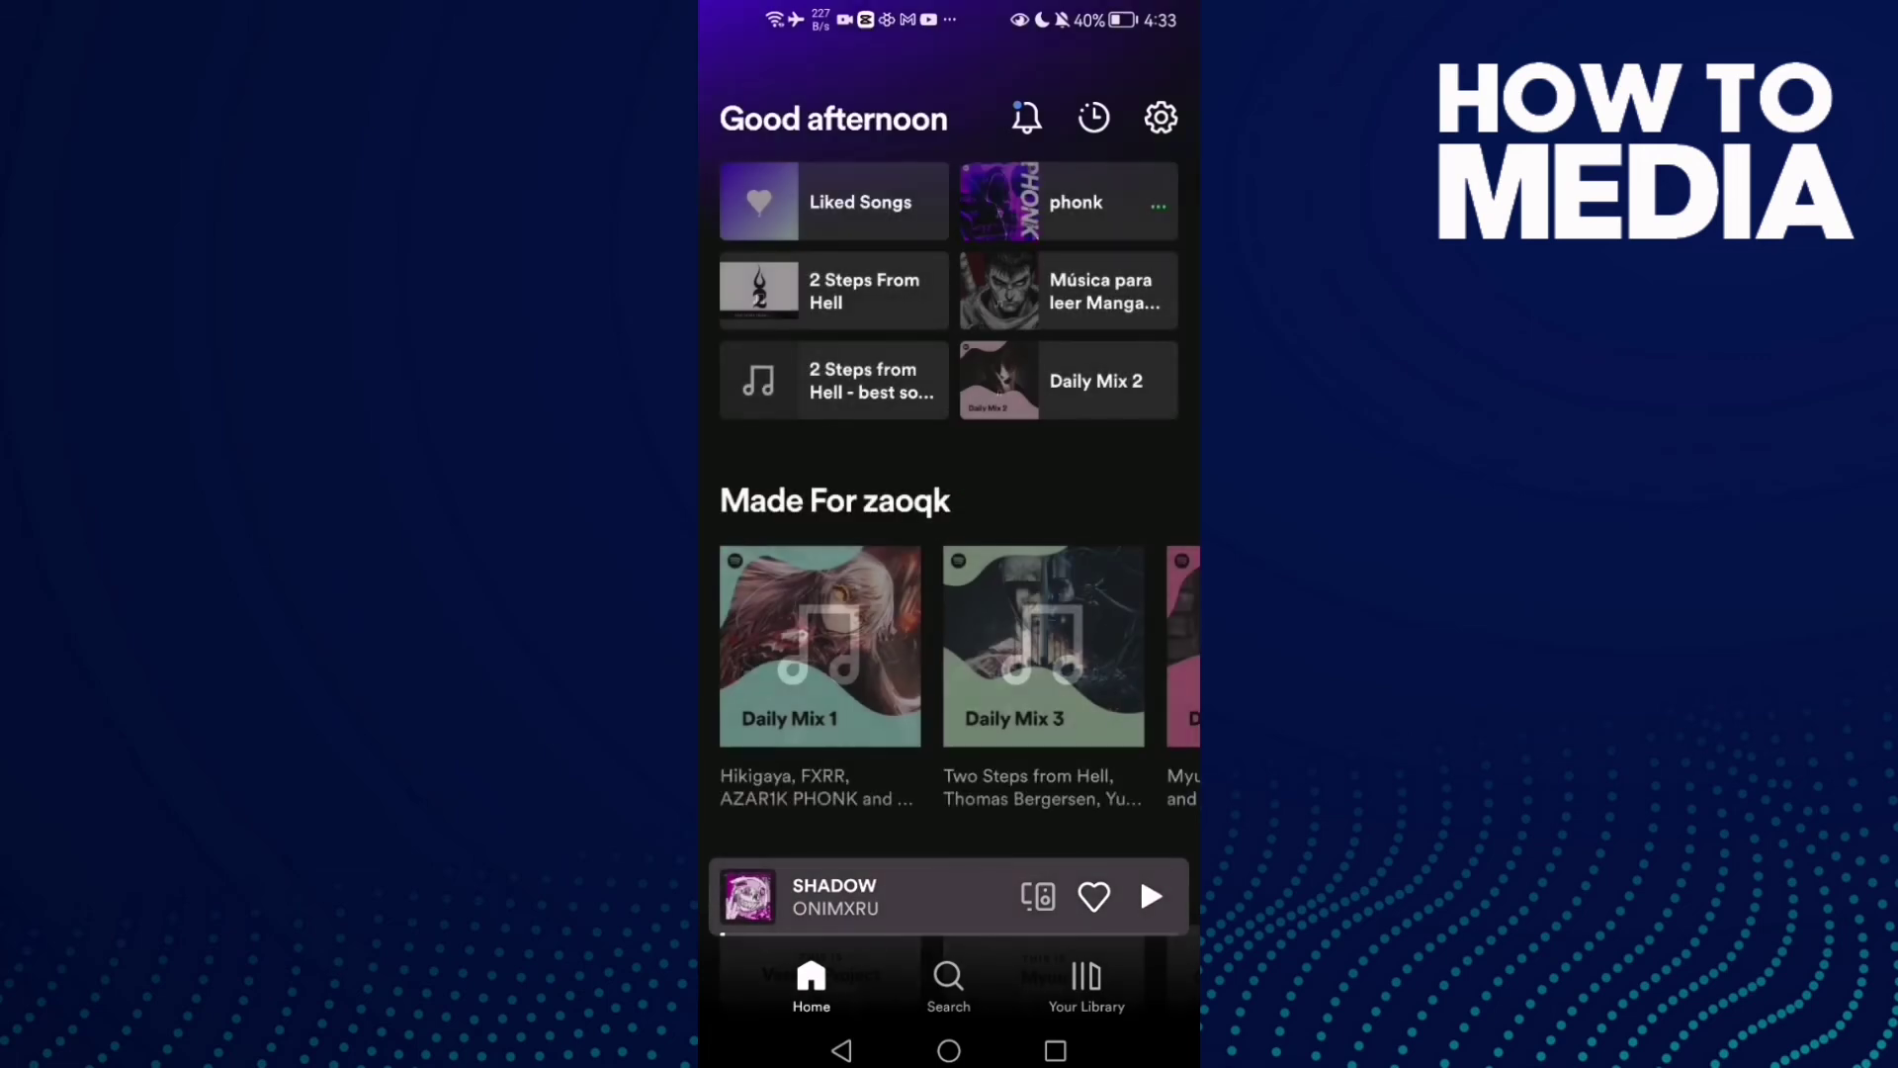
# Step: Close Spotify and swipe back to the first home page with the clock
pyautogui.click(950, 1050)
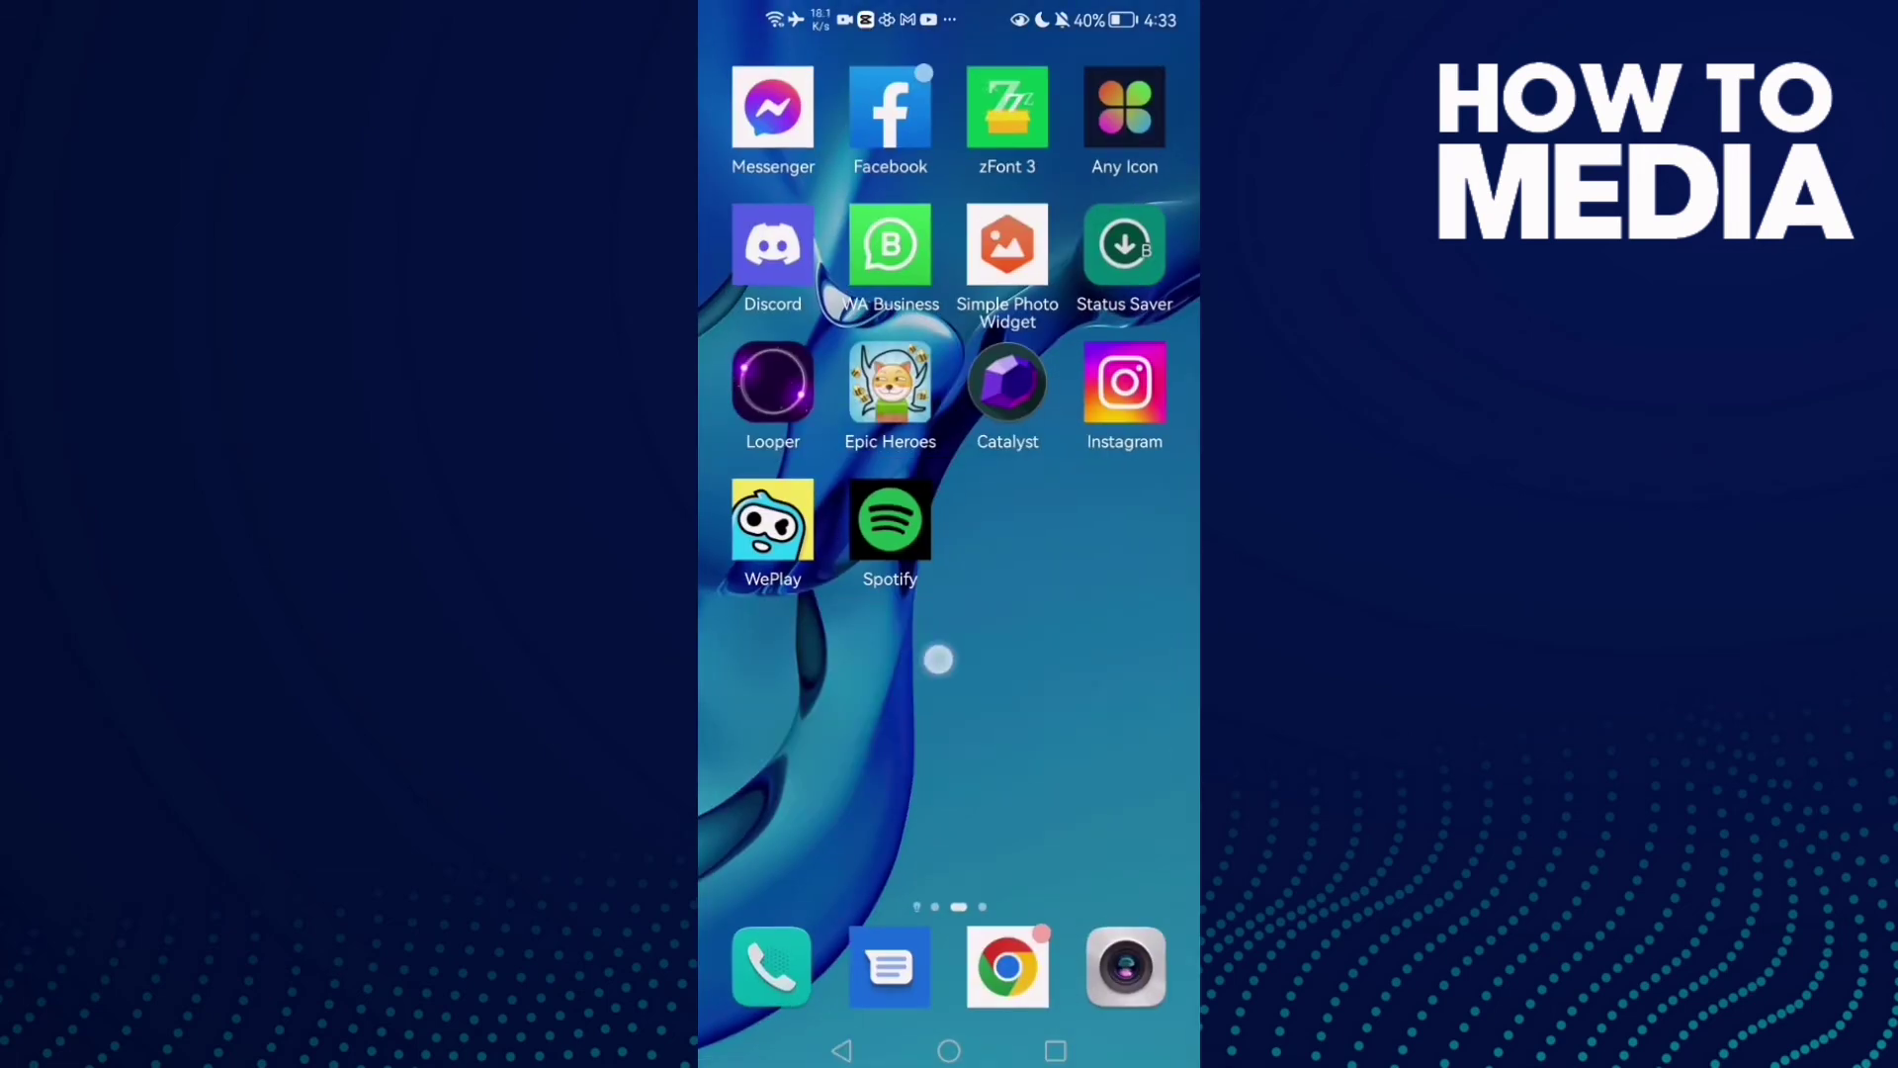
pyautogui.moveTo(936, 663)
pyautogui.mouseDown()
pyautogui.moveTo(987, 647)
pyautogui.moveTo(772, 653)
pyautogui.moveTo(1069, 652)
pyautogui.mouseUp()
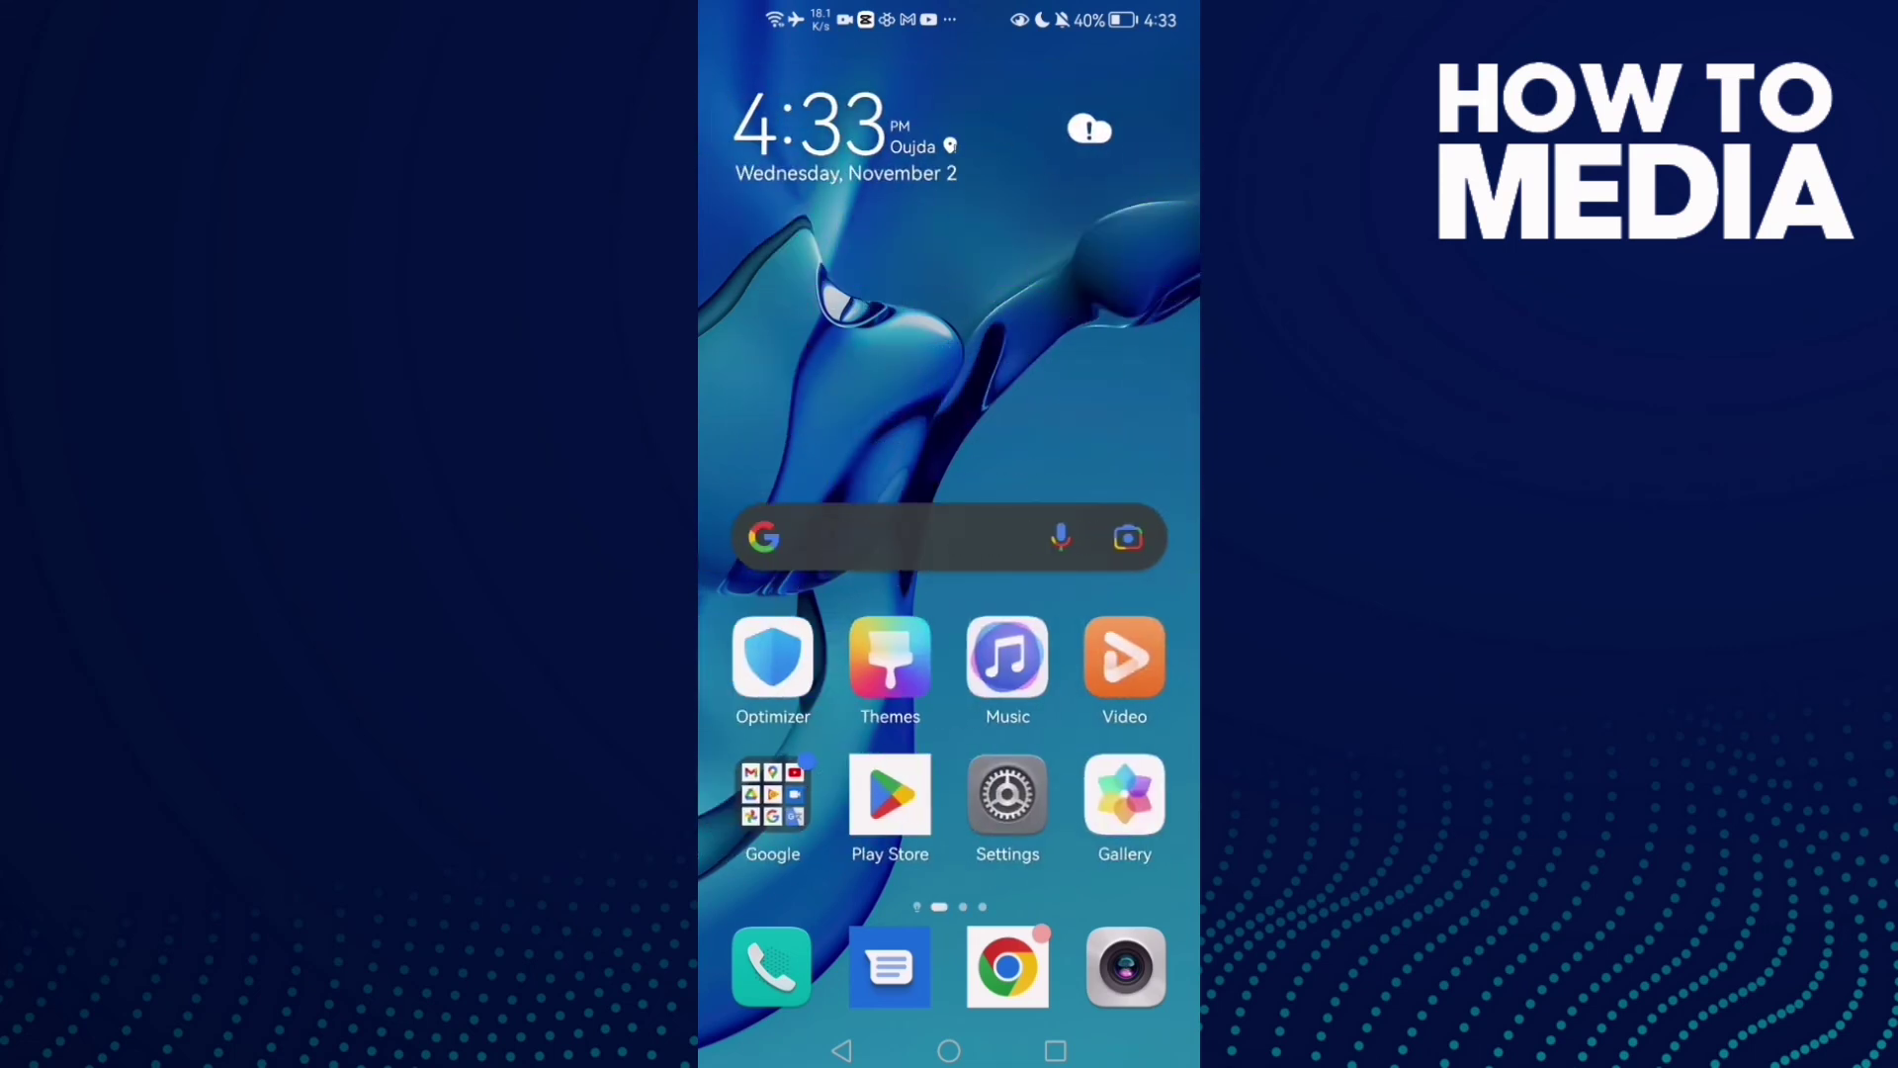